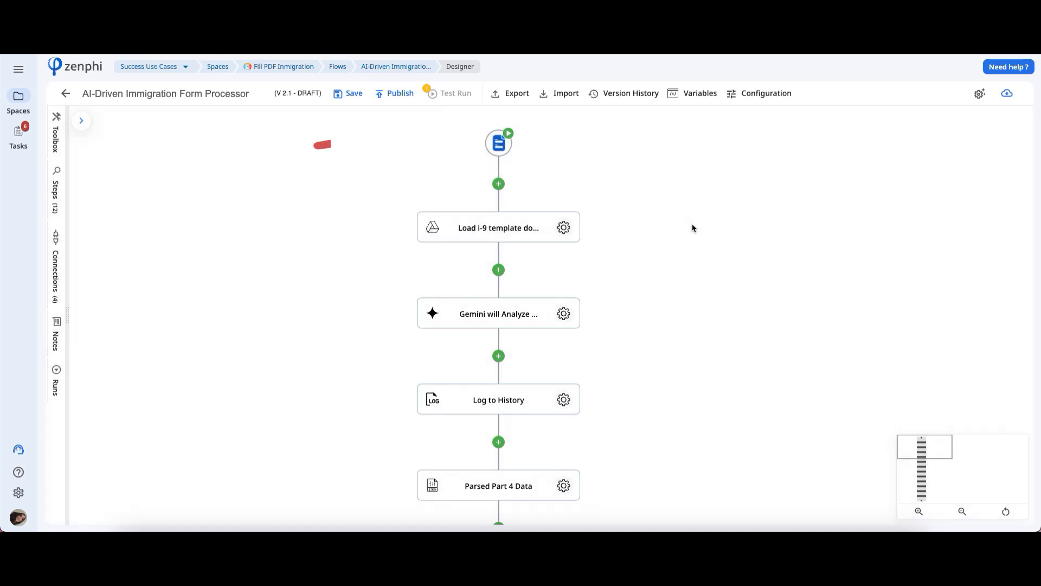
# Review the file upload fields in the Form Trigger's Immigration File Upload form
pyautogui.click(500, 143)
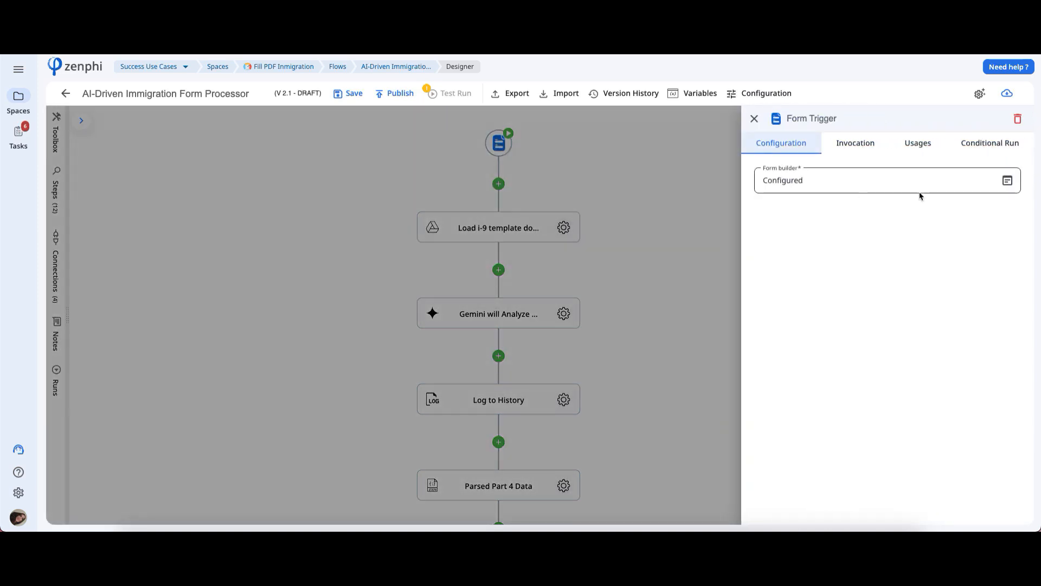
pyautogui.click(1008, 181)
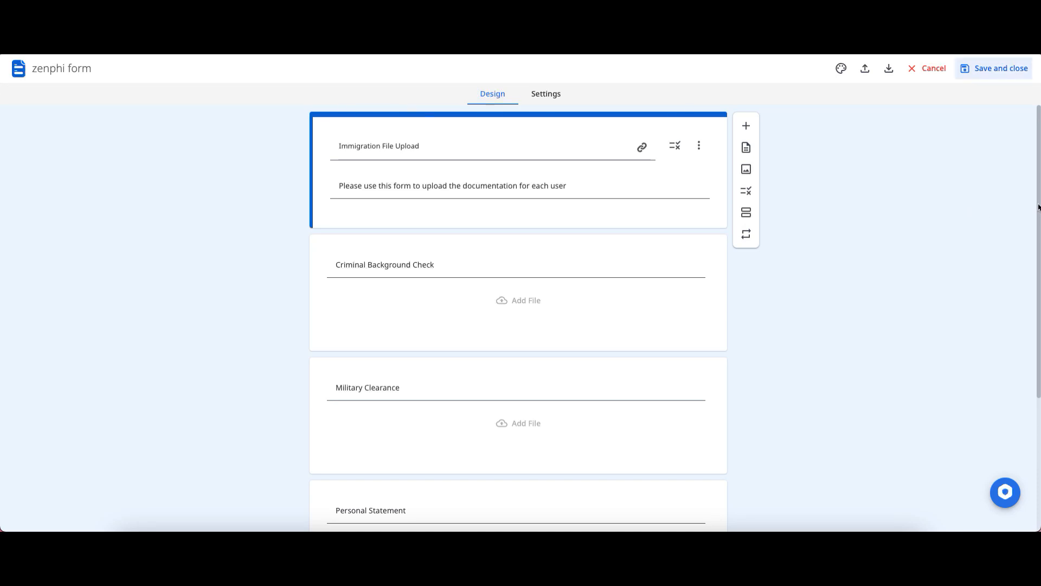
pyautogui.moveTo(1039, 204); pyautogui.dragTo(1030, 337)
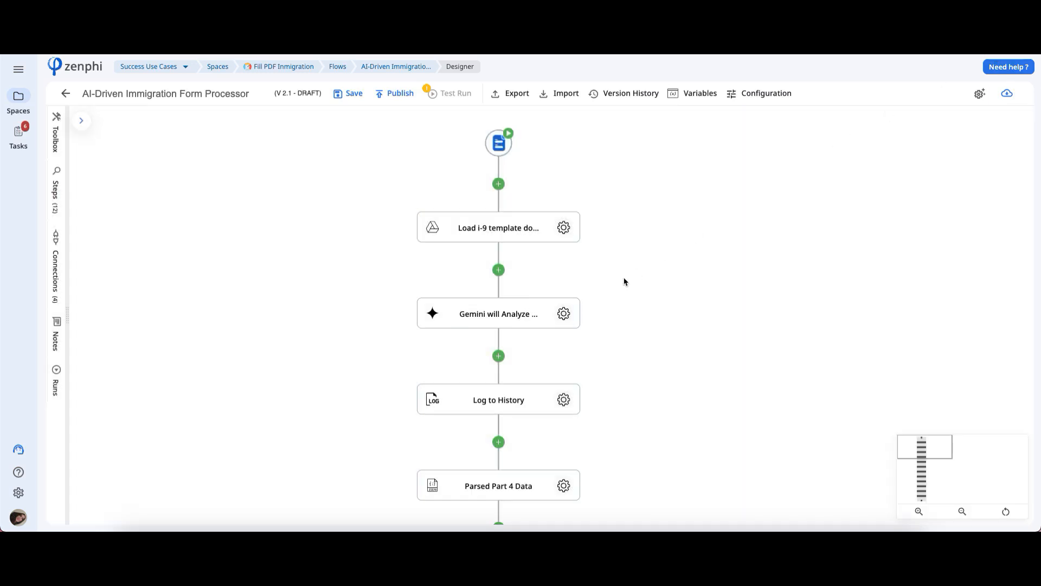
# Examine the model, prompt, attached files and available file tokens of the Gemini will Analyze Part 4 of Form action
pyautogui.click(563, 315)
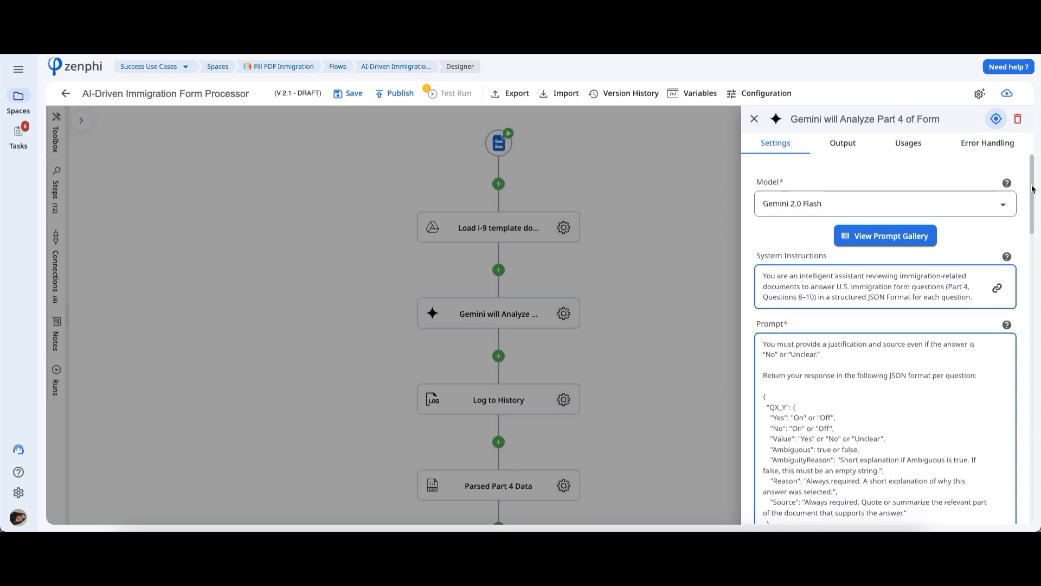
pyautogui.moveTo(1033, 189); pyautogui.dragTo(1016, 275)
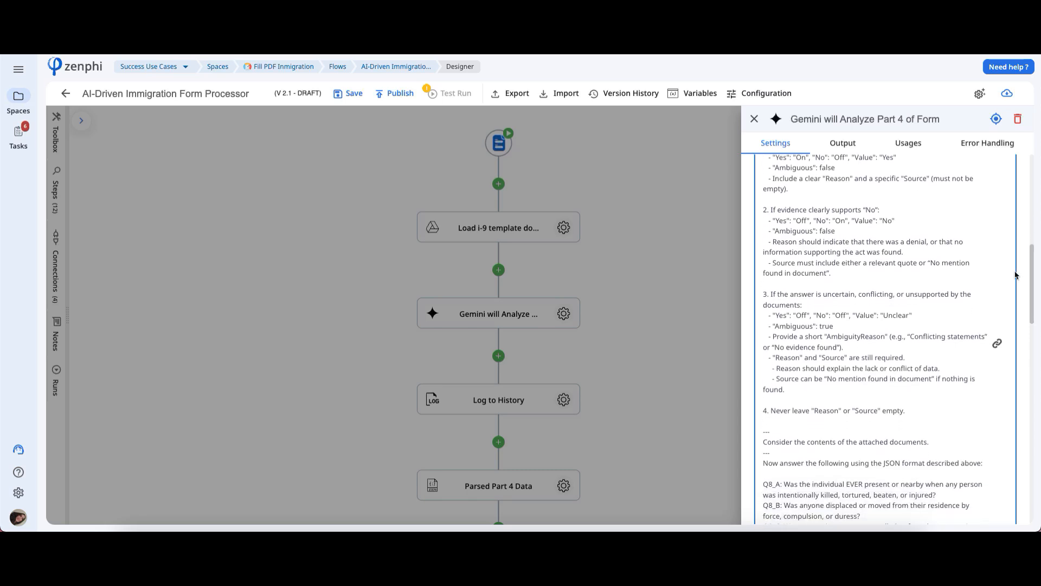
pyautogui.moveTo(1016, 275); pyautogui.dragTo(1015, 278)
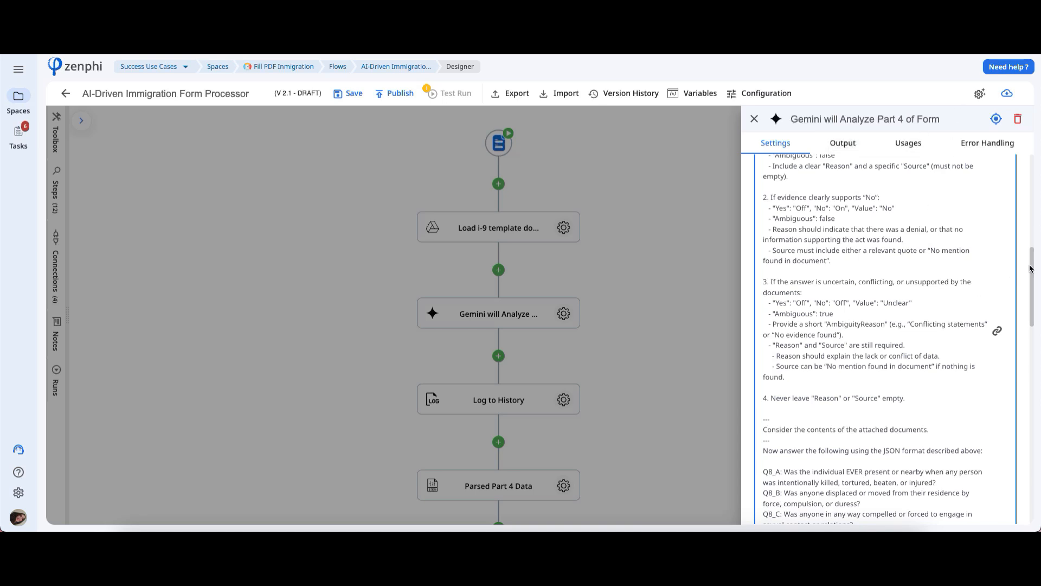
pyautogui.moveTo(1033, 261); pyautogui.dragTo(782, 355)
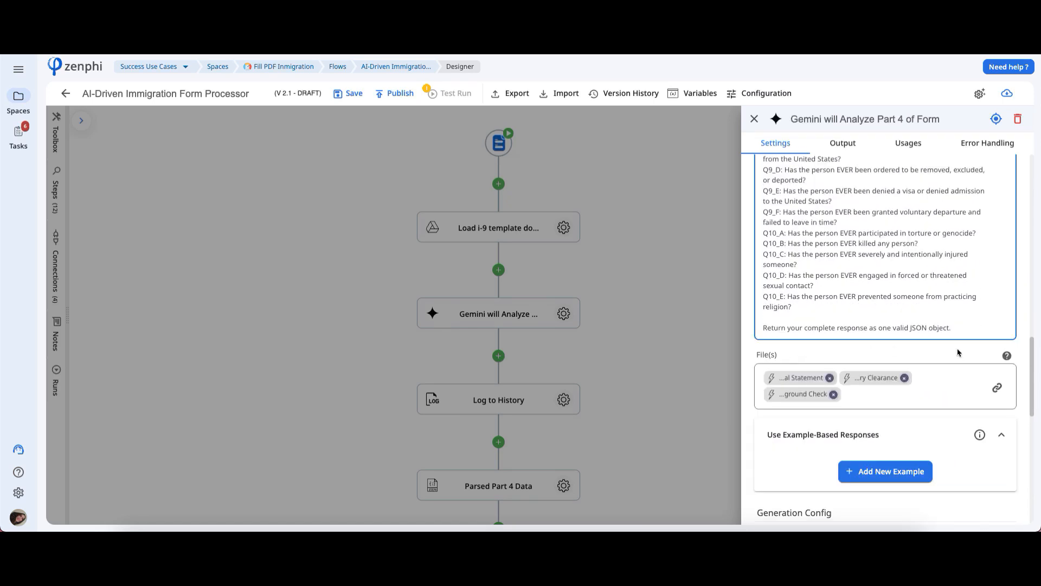
pyautogui.click(998, 389)
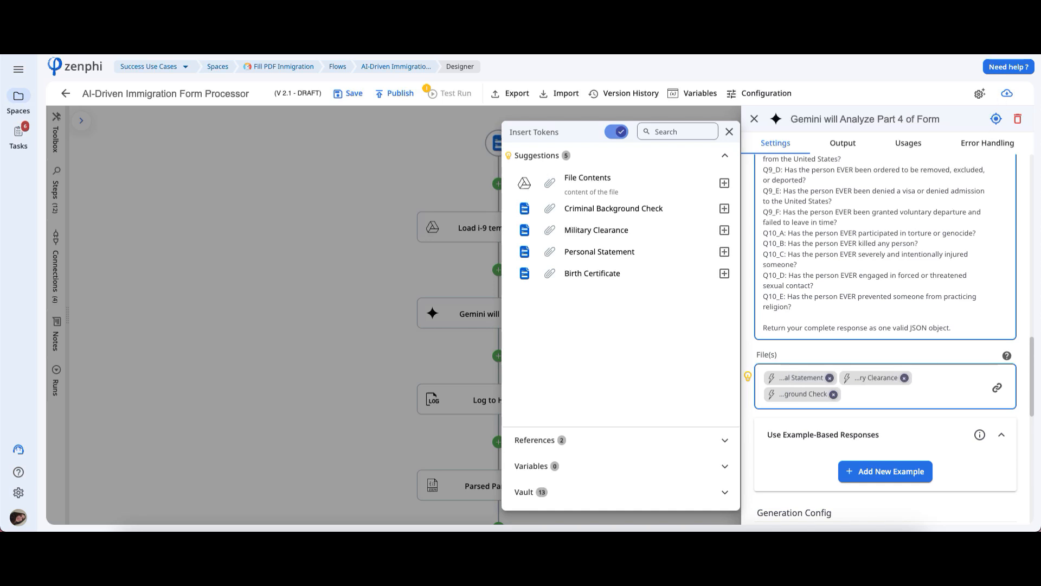
pyautogui.press('Escape')
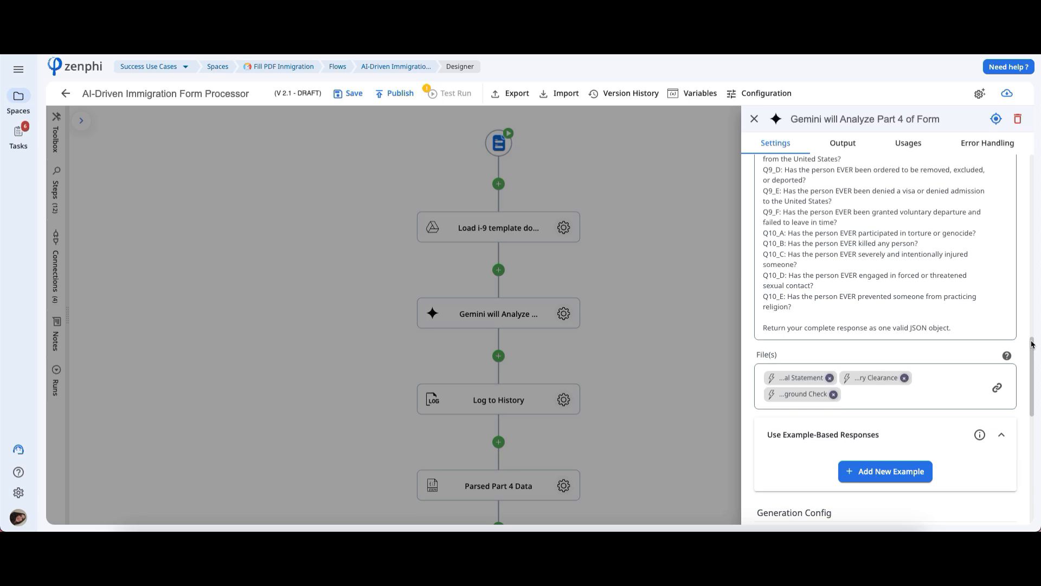
pyautogui.scroll(-3, 1032, 344)
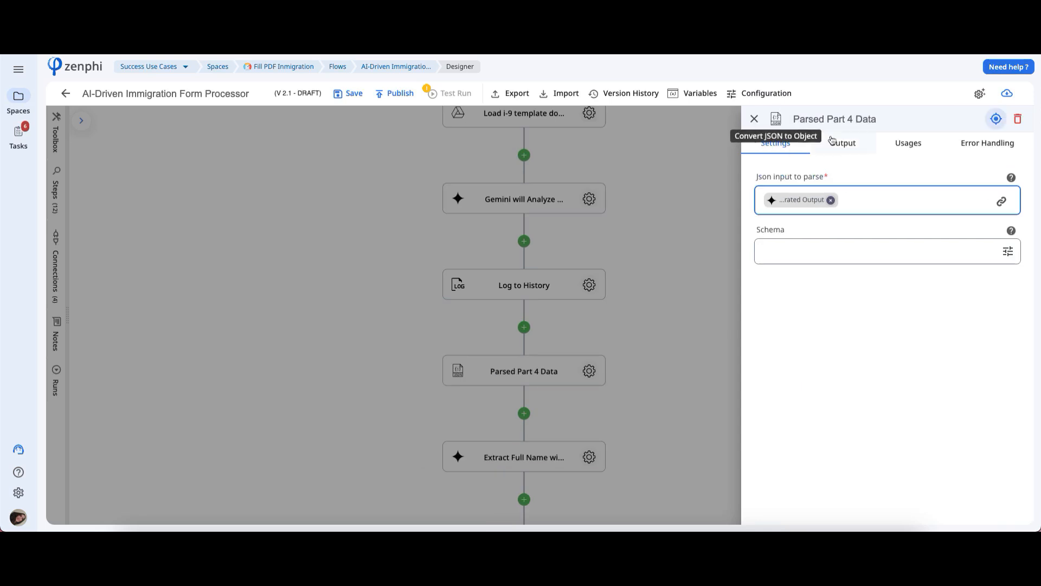
# Inspect the output fields of Parsed Part 4 Data and the prompt and file settings of Extract Full Name with Gemini
pyautogui.click(840, 144)
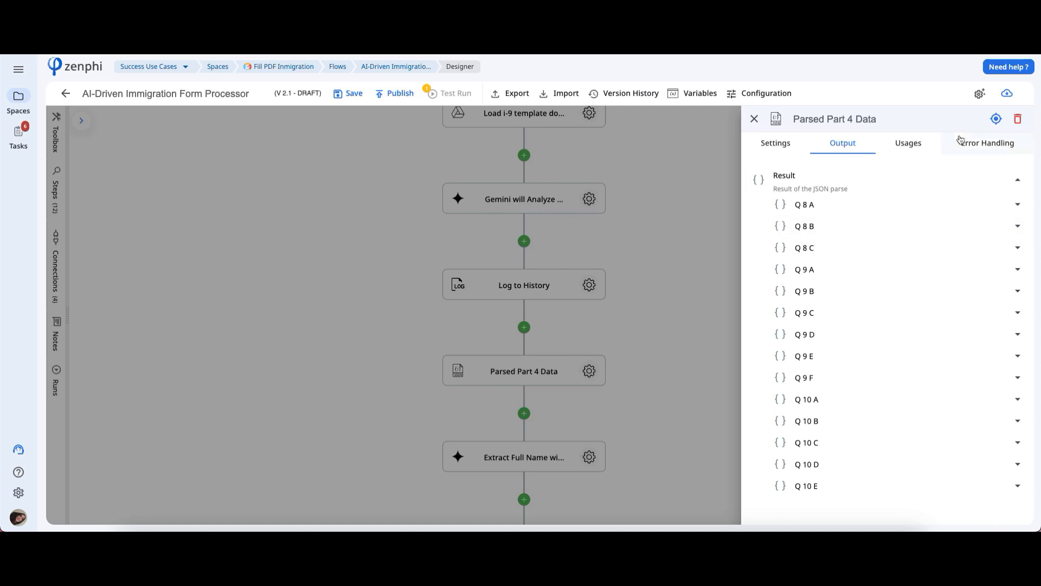
pyautogui.click(754, 118)
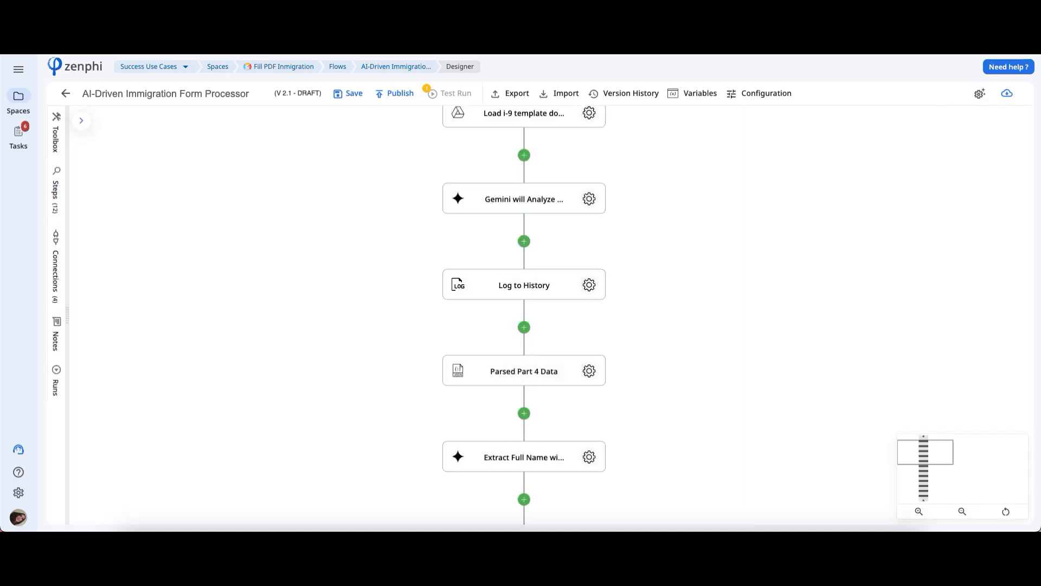
pyautogui.moveTo(646, 418); pyautogui.dragTo(651, 342)
pyautogui.click(595, 378)
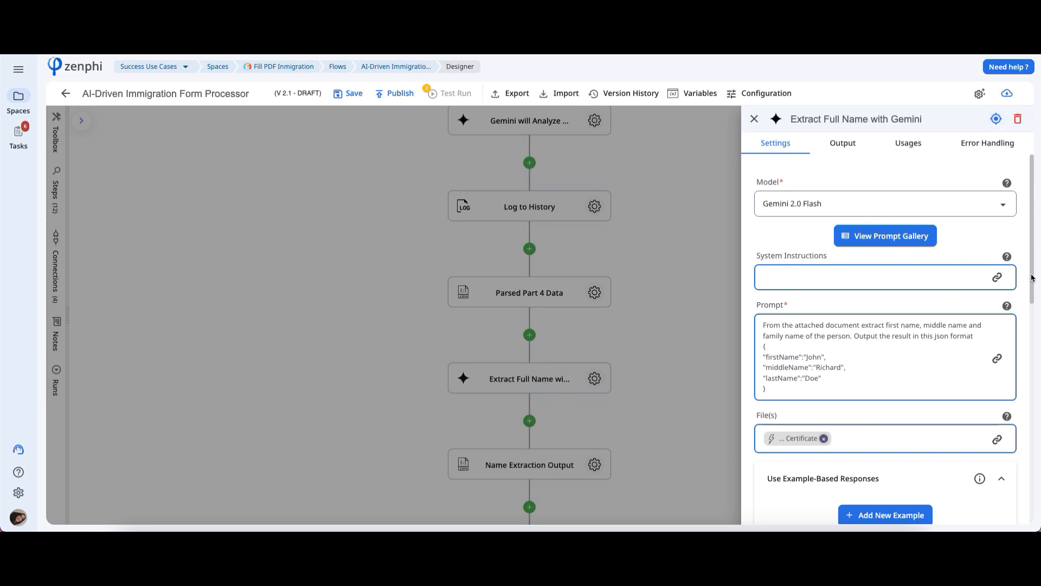
pyautogui.scroll(-1, 1032, 278)
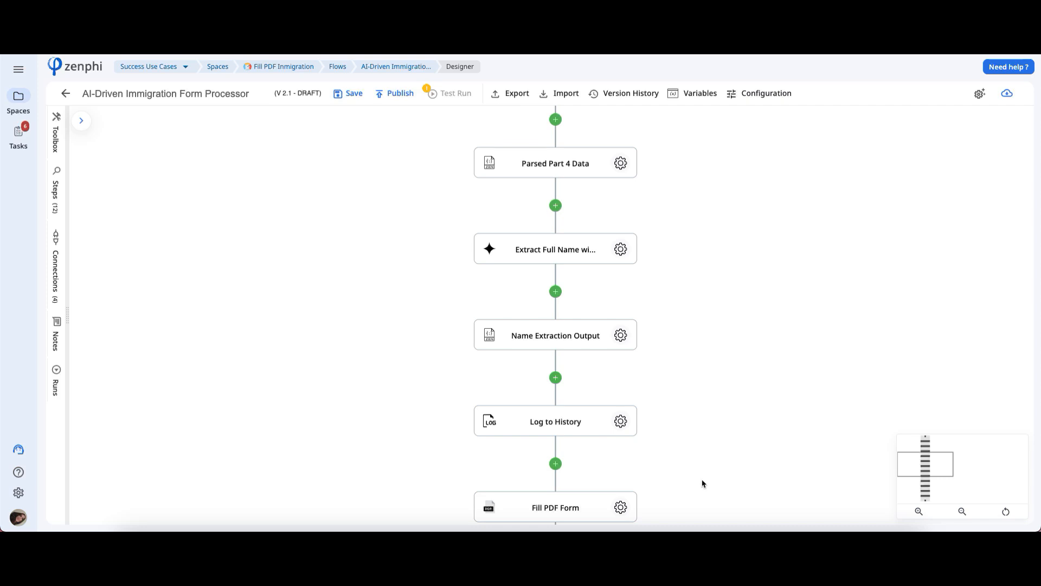
# Examine the Fill PDF Form field mappings, including the Name Extraction Output tokens for the given name and the Part 4 answer fields
pyautogui.moveTo(692, 467); pyautogui.dragTo(686, 347)
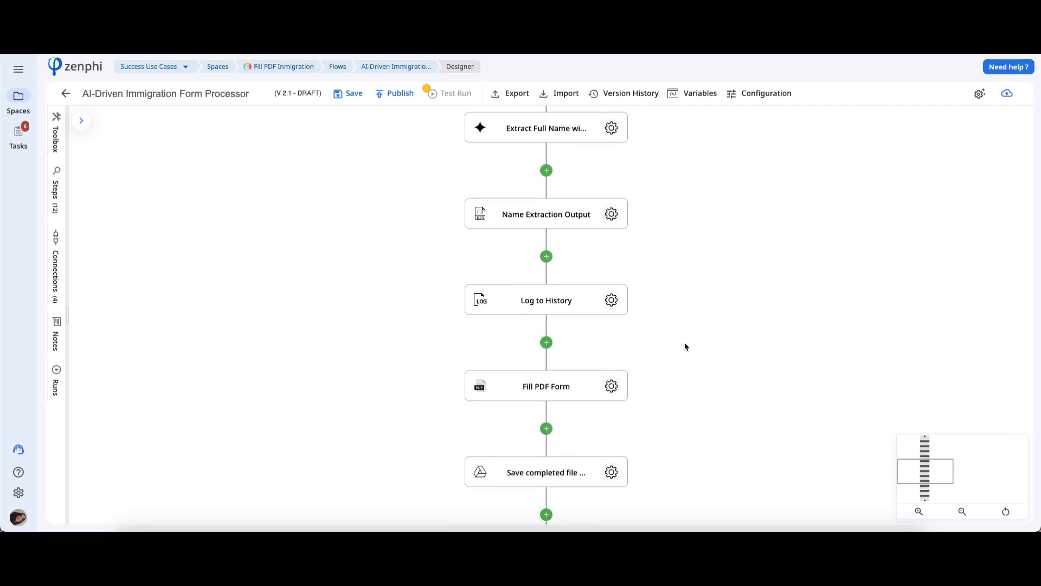
pyautogui.click(611, 386)
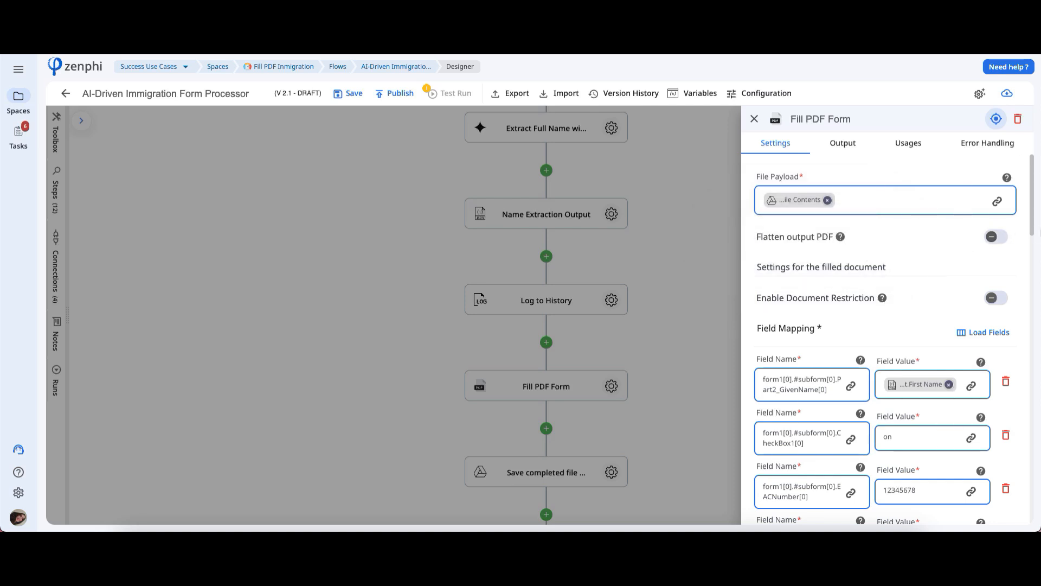
pyautogui.moveTo(1034, 215); pyautogui.dragTo(1032, 234)
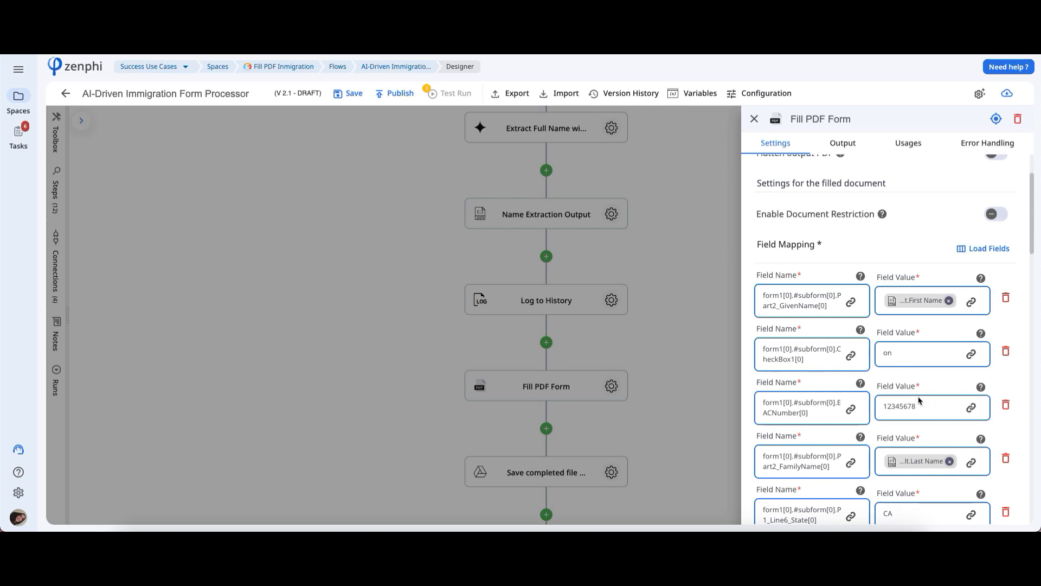
pyautogui.click(971, 302)
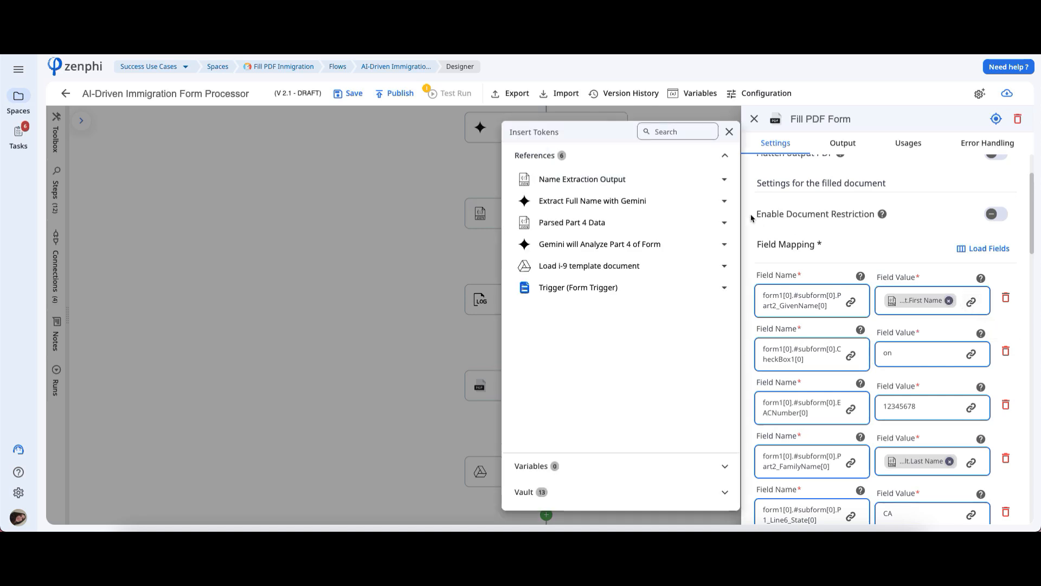
pyautogui.click(616, 183)
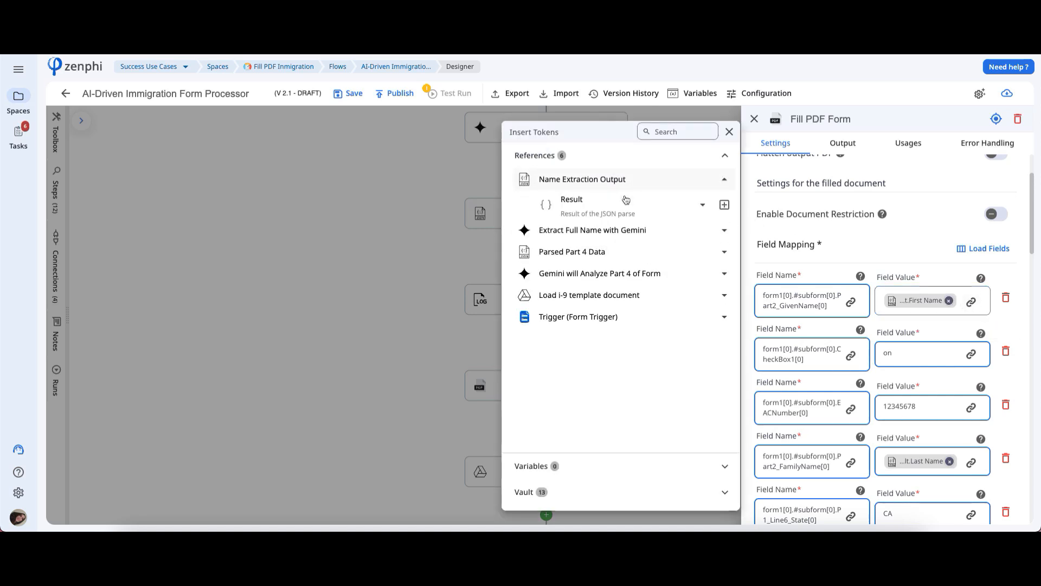
pyautogui.click(626, 199)
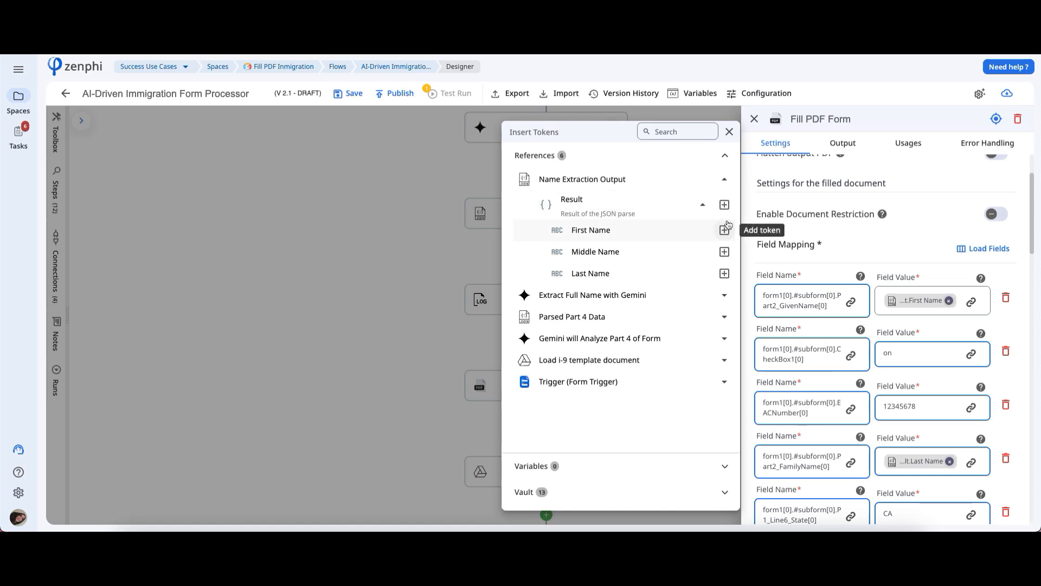
pyautogui.click(725, 229)
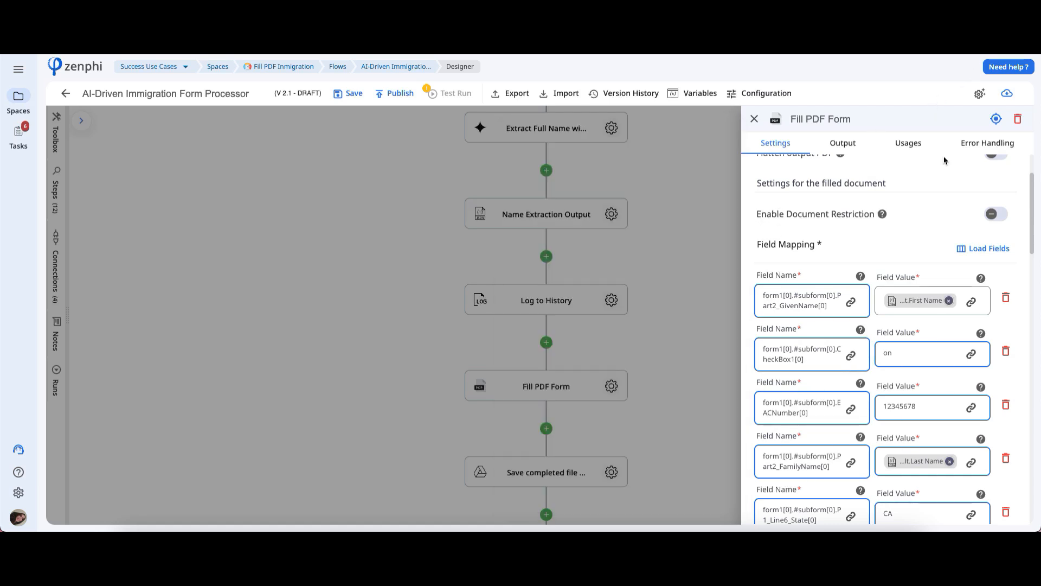
pyautogui.click(981, 252)
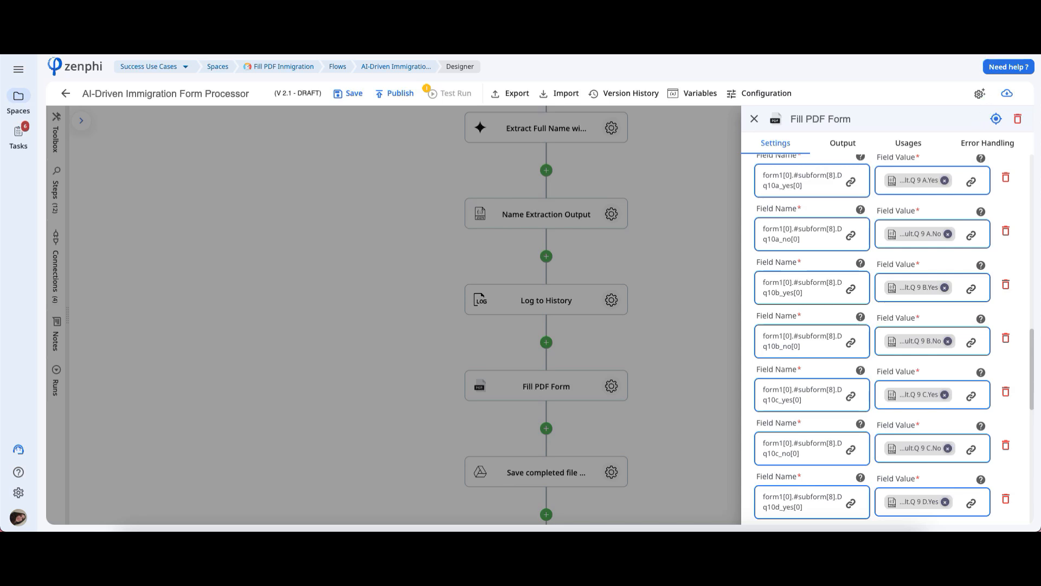
pyautogui.click(971, 342)
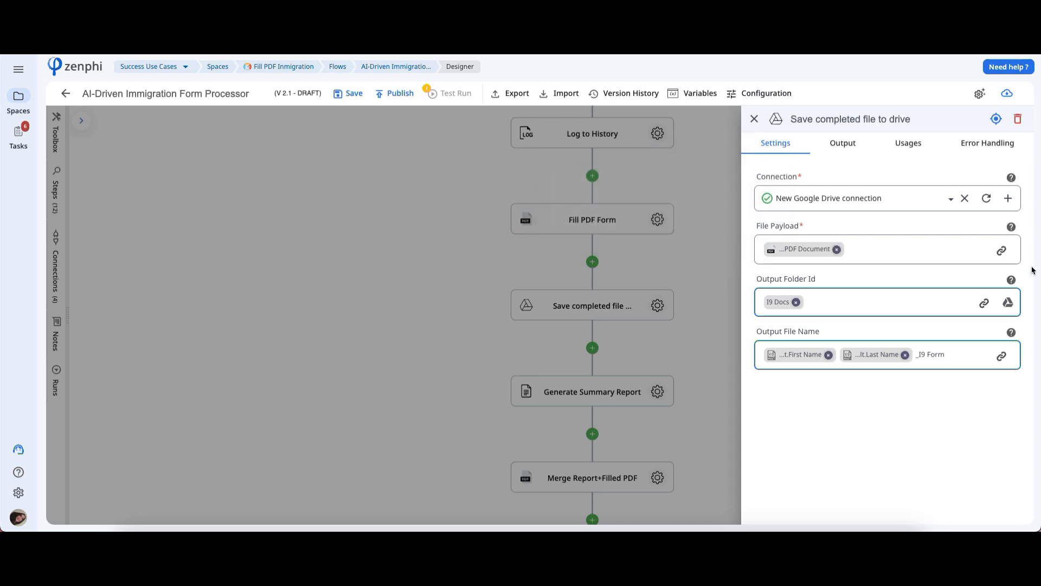
# Check the file payload tokens of Save completed file to drive and the placeholder mappings of Generate Summary Report
pyautogui.click(1002, 250)
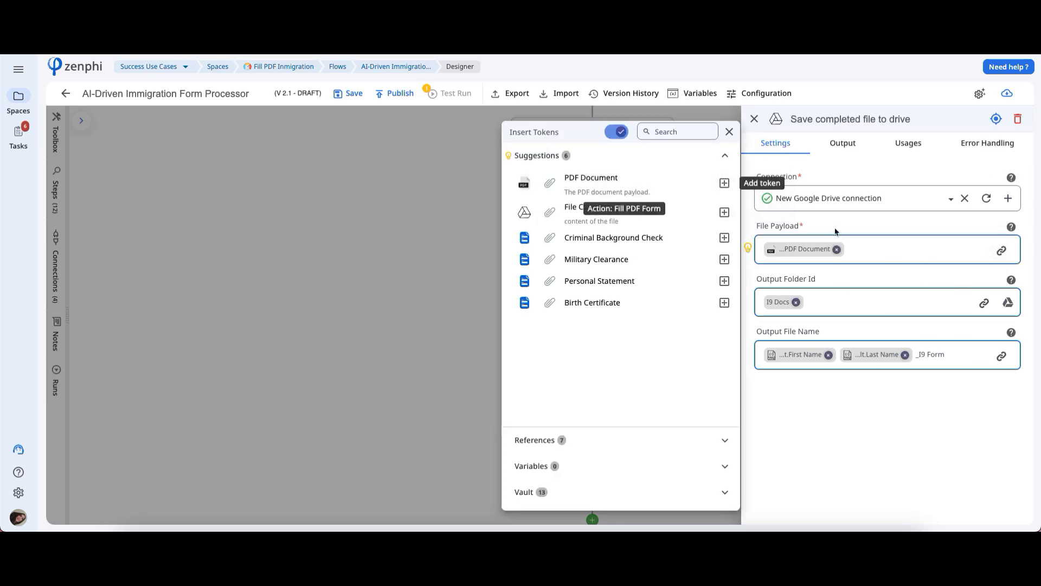
pyautogui.click(902, 236)
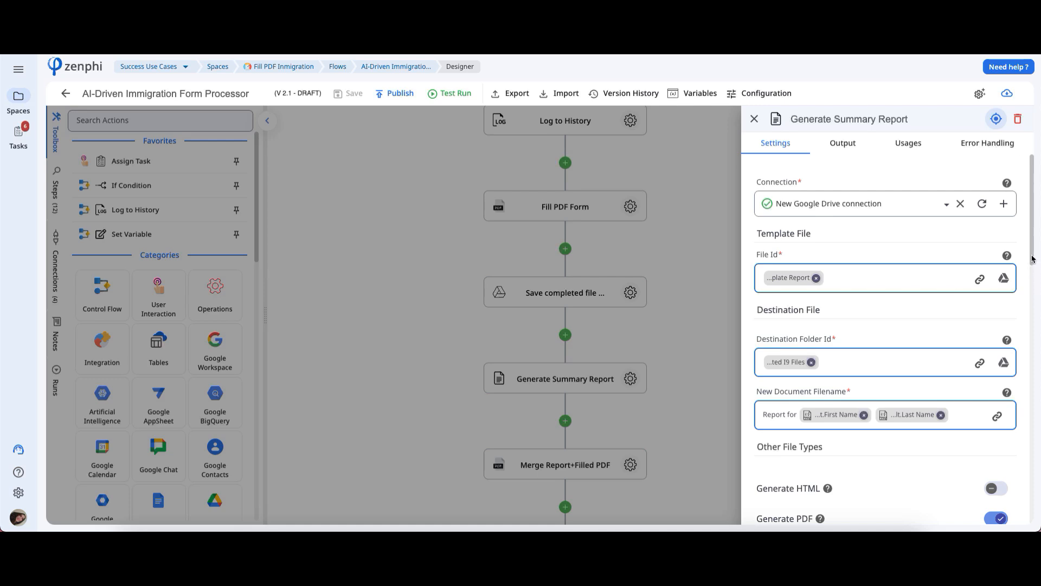
pyautogui.moveTo(1031, 261); pyautogui.dragTo(1016, 438)
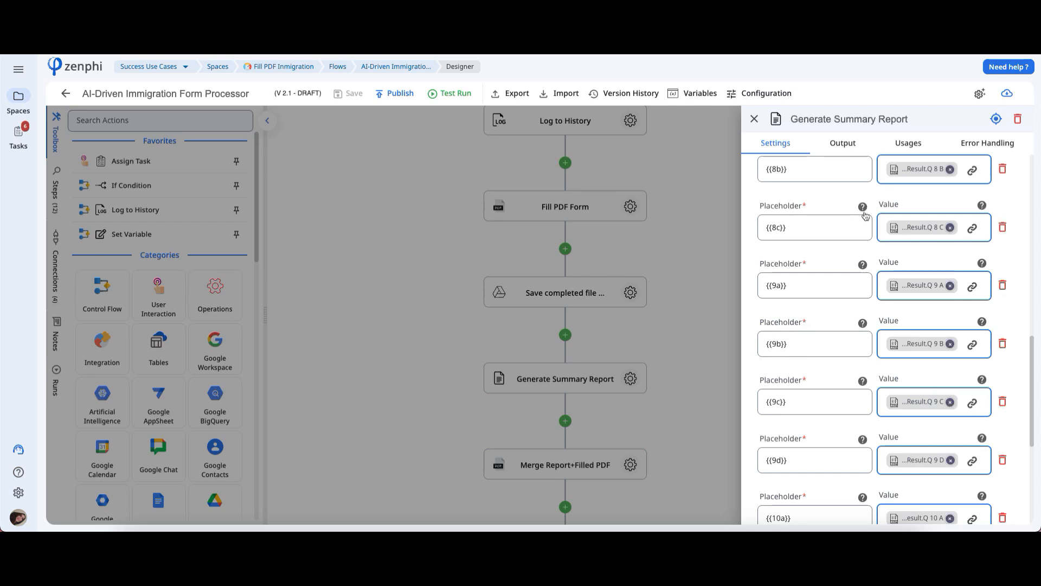
# Inspect the source documents and available reference tokens of the Merge Report+Filled PDF action
pyautogui.click(723, 345)
pyautogui.moveTo(723, 344); pyautogui.dragTo(671, 388)
pyautogui.click(640, 370)
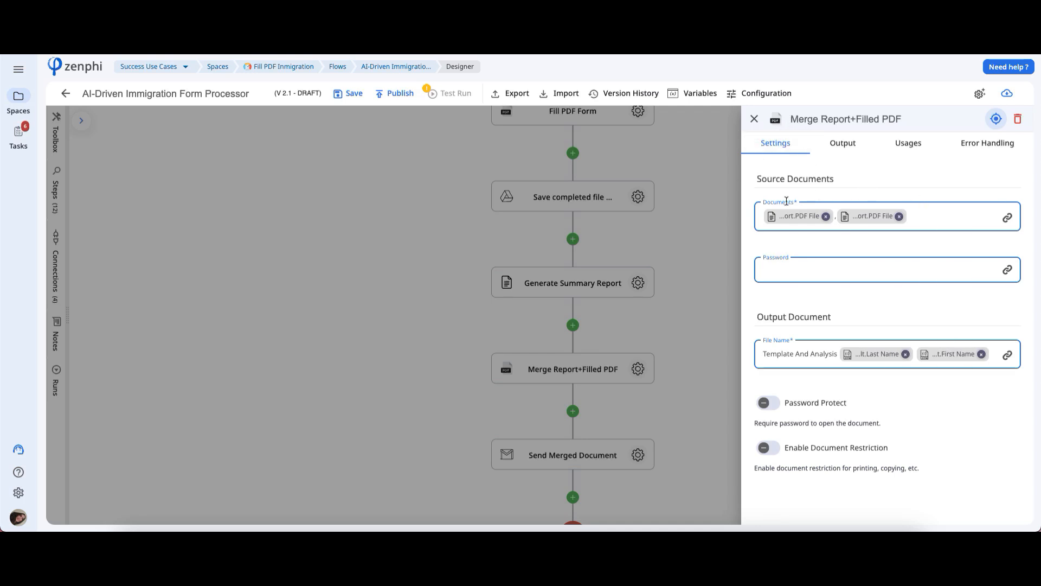
pyautogui.click(1008, 218)
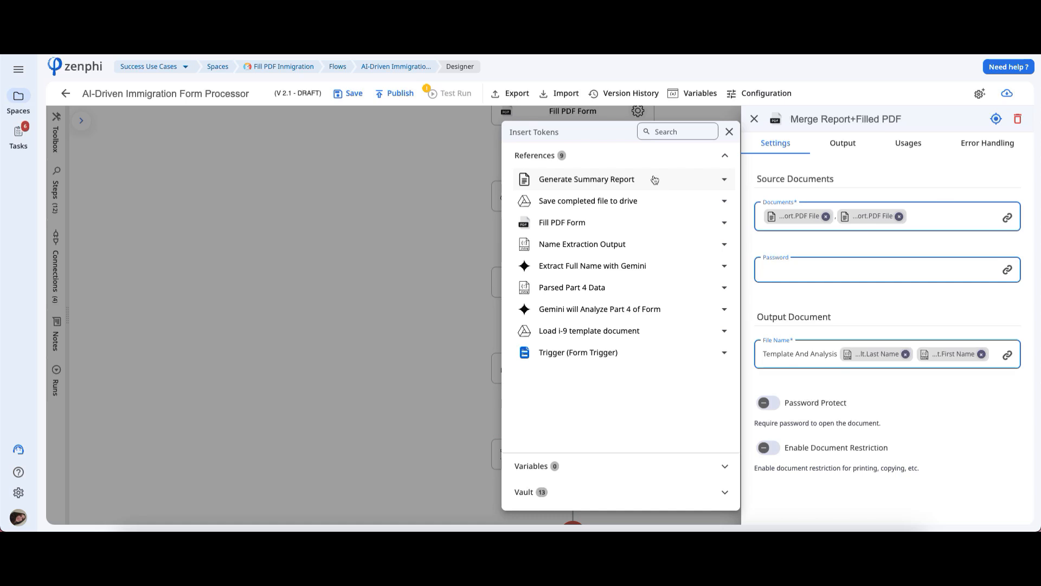
pyautogui.click(778, 228)
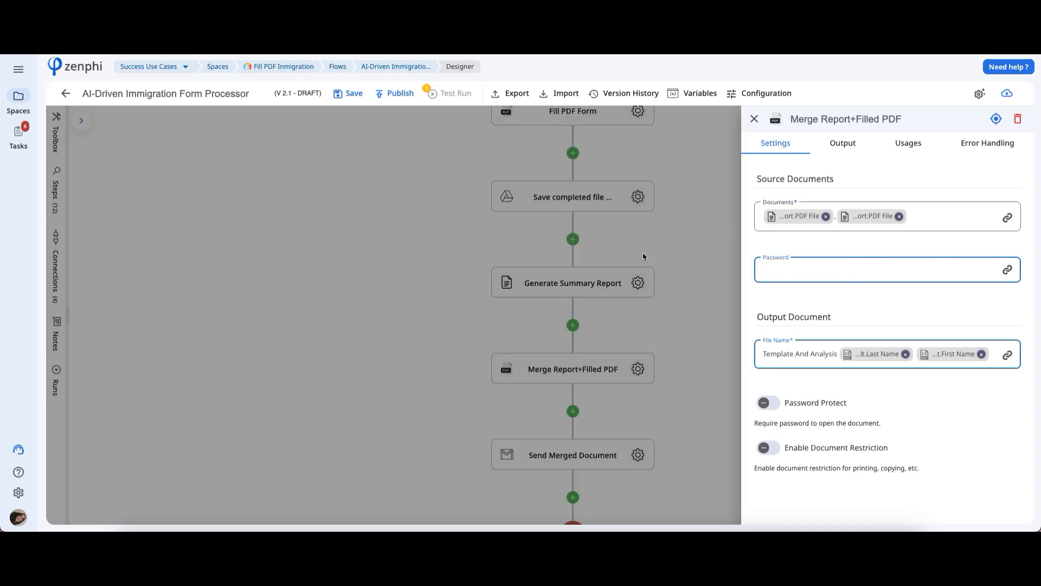
# Compare the Generate Summary Report settings with the source and output document settings of Merge Report+Filled PDF
pyautogui.click(643, 277)
pyautogui.click(643, 284)
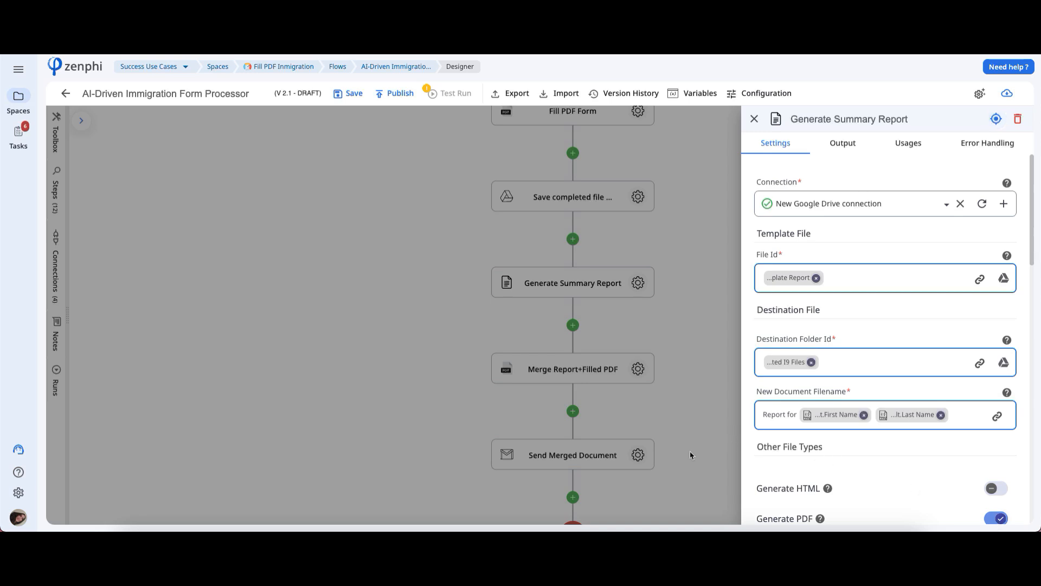
pyautogui.click(631, 384)
pyautogui.click(638, 369)
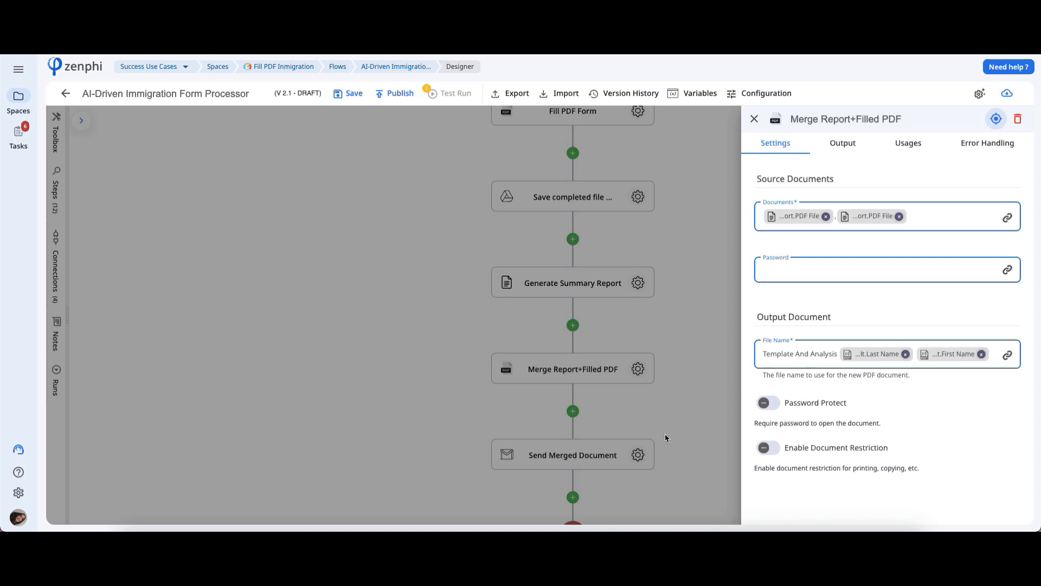
# Review the recipient, subject and remaining email settings of the Send Merged Document action
pyautogui.click(651, 450)
pyautogui.click(646, 459)
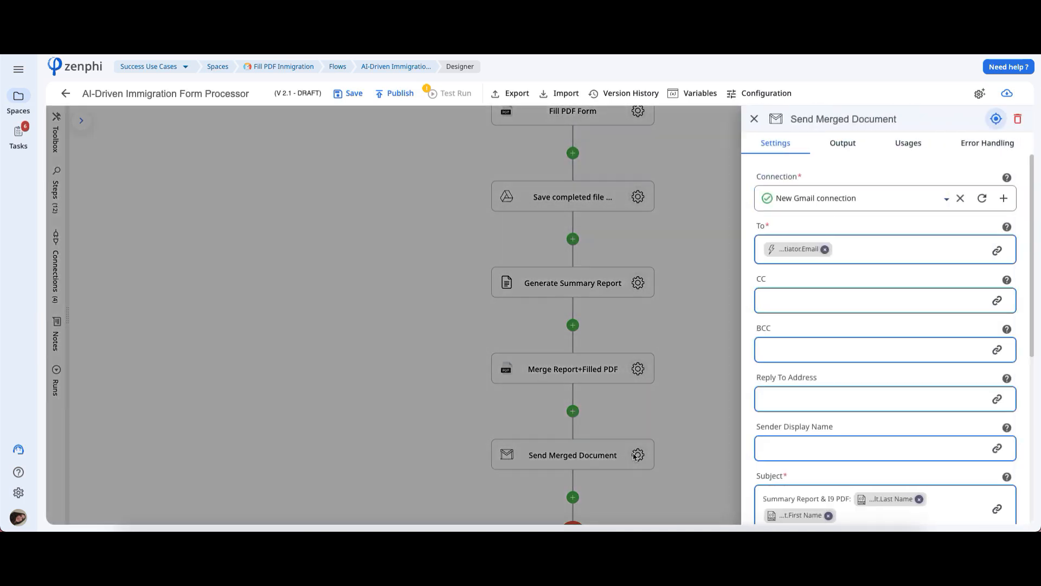
pyautogui.moveTo(1033, 263); pyautogui.dragTo(1039, 425)
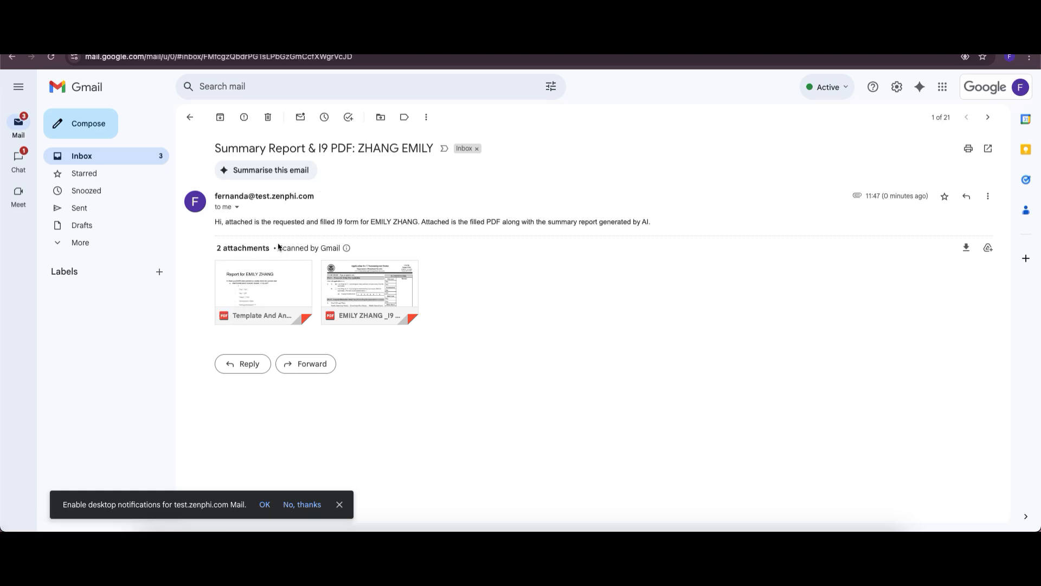
# In Gmail, open the emailed summary report and the filled form, and check the form's Part 4 Processing Information answers
pyautogui.click(258, 273)
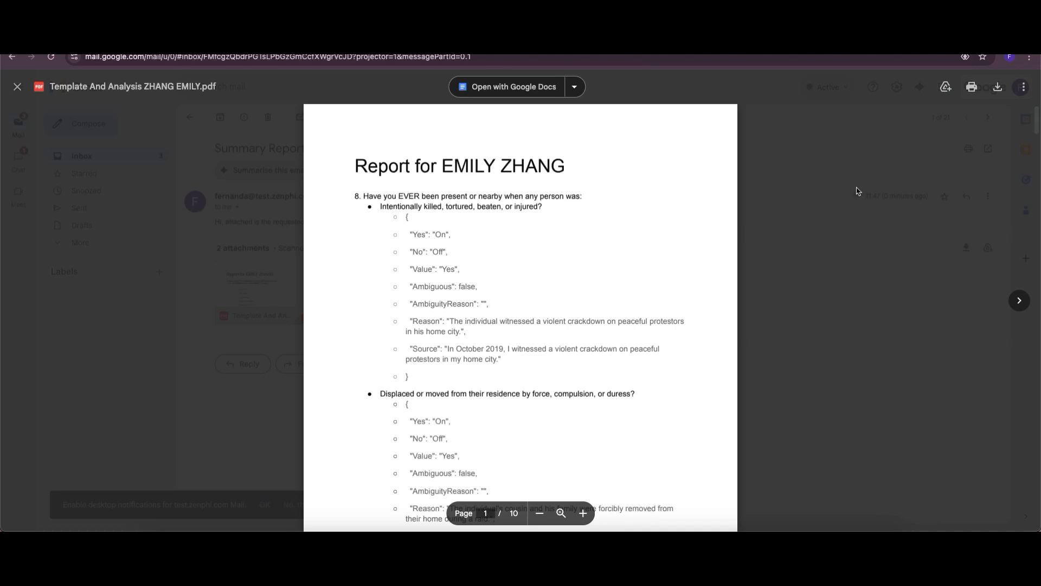
pyautogui.press('Right')
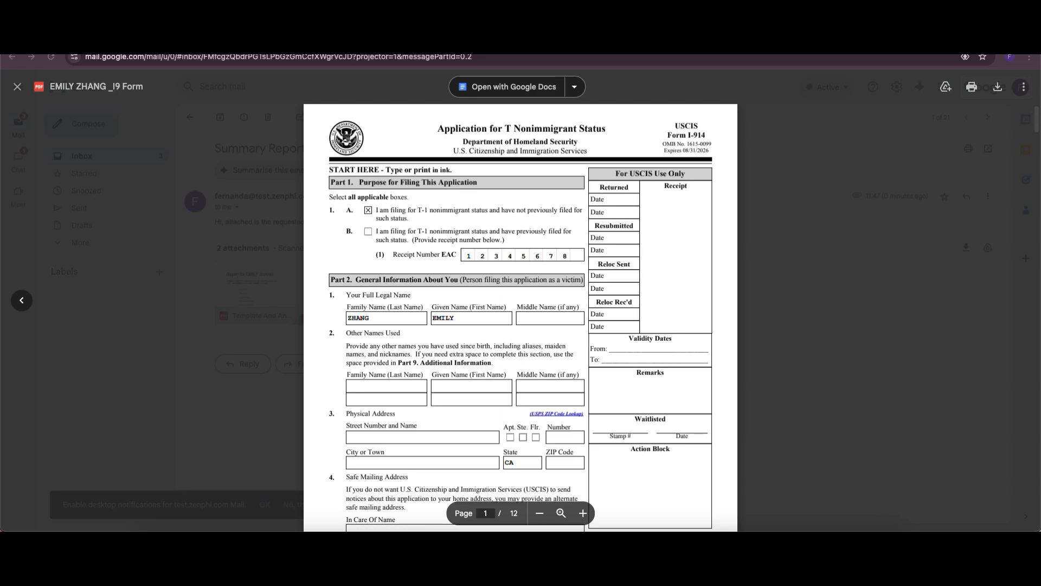
pyautogui.scroll(-20, 613, 267)
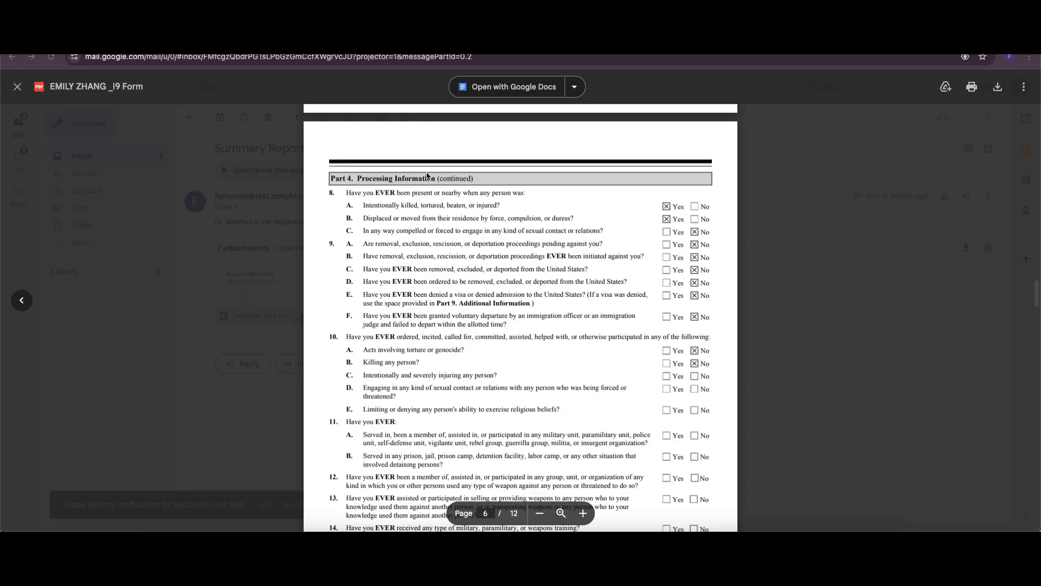